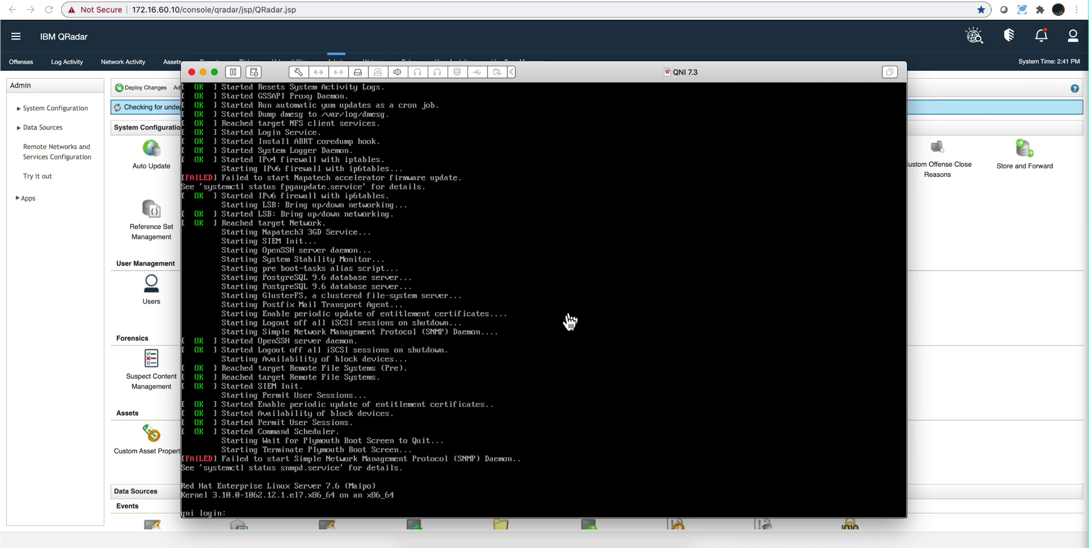
Step: Check the network adapters in the QNI 7.3 virtual machine's settings, close them and switch back to the QRadar console
click(297, 72)
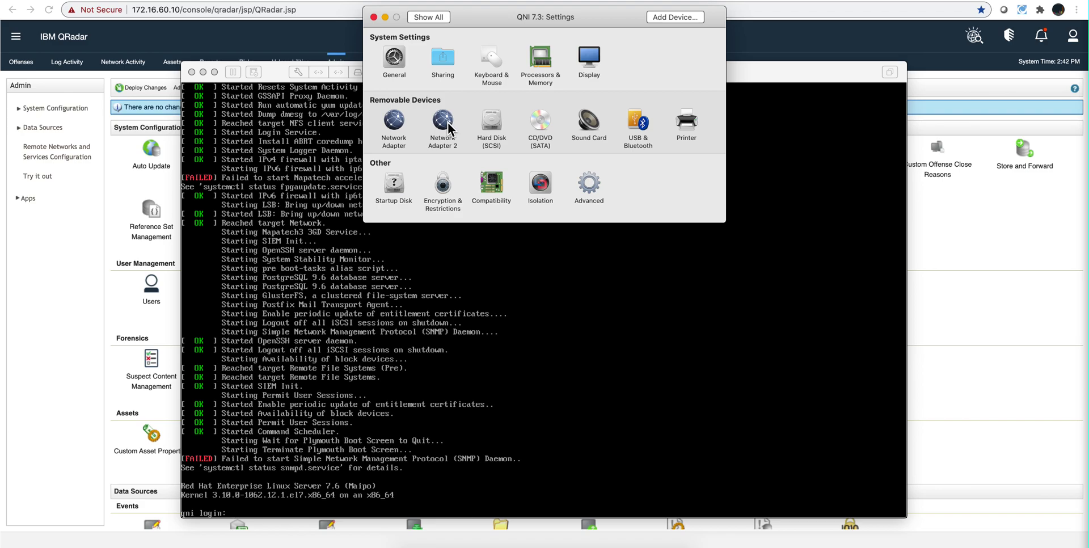
click(374, 17)
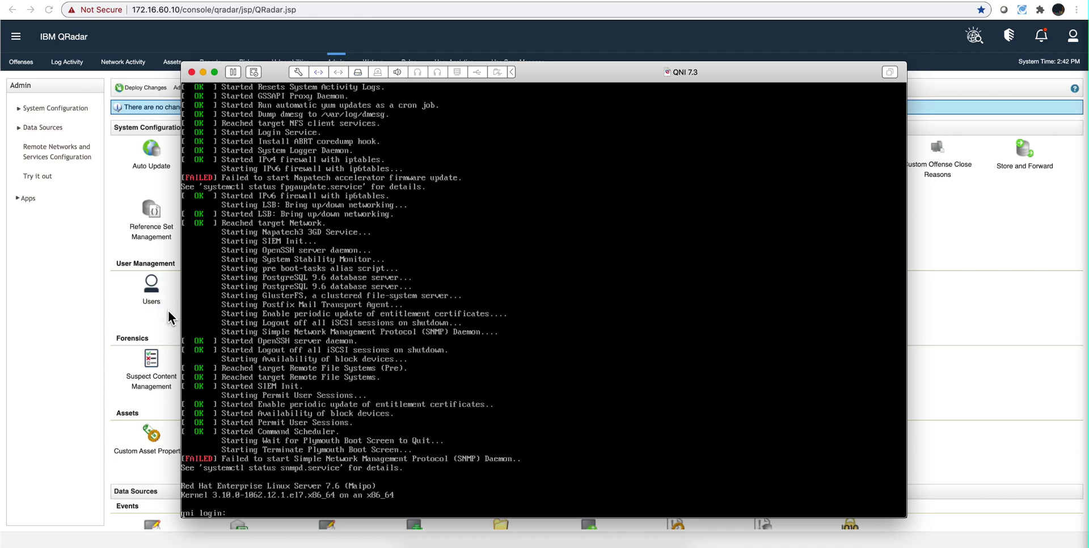
click(107, 306)
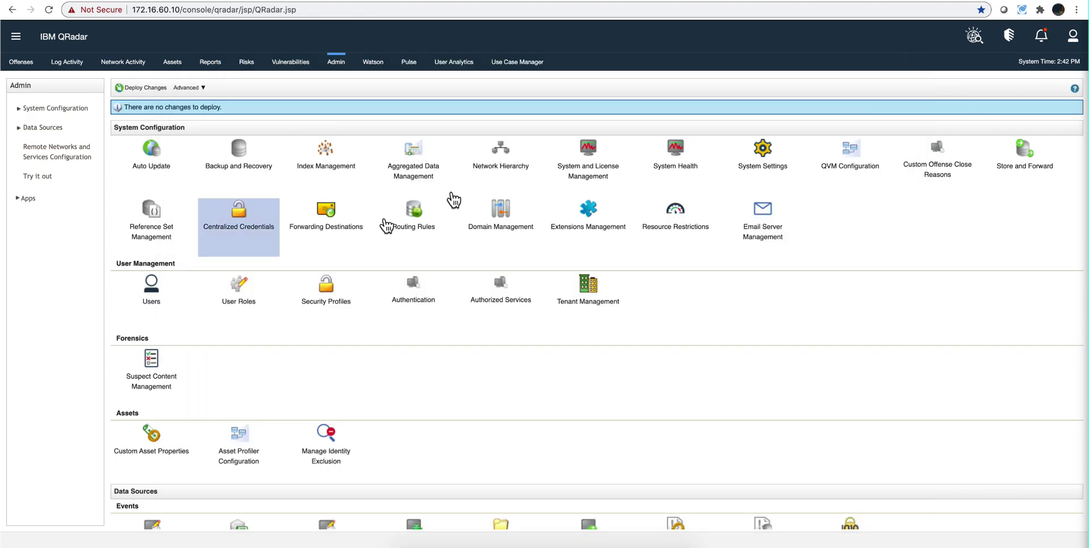
Step: Look up the qni host in System and License Management, and close the window
click(567, 165)
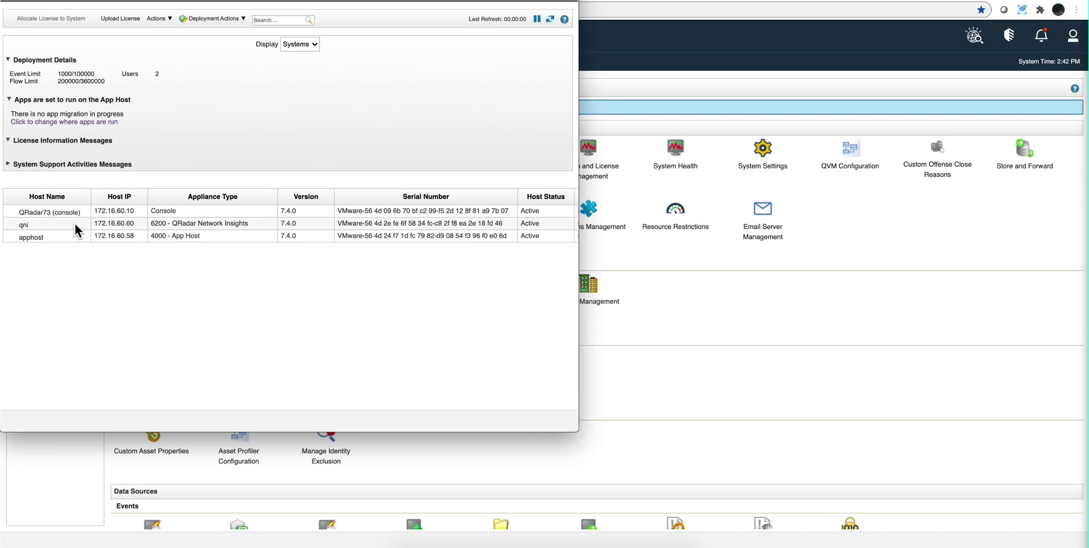
click(75, 224)
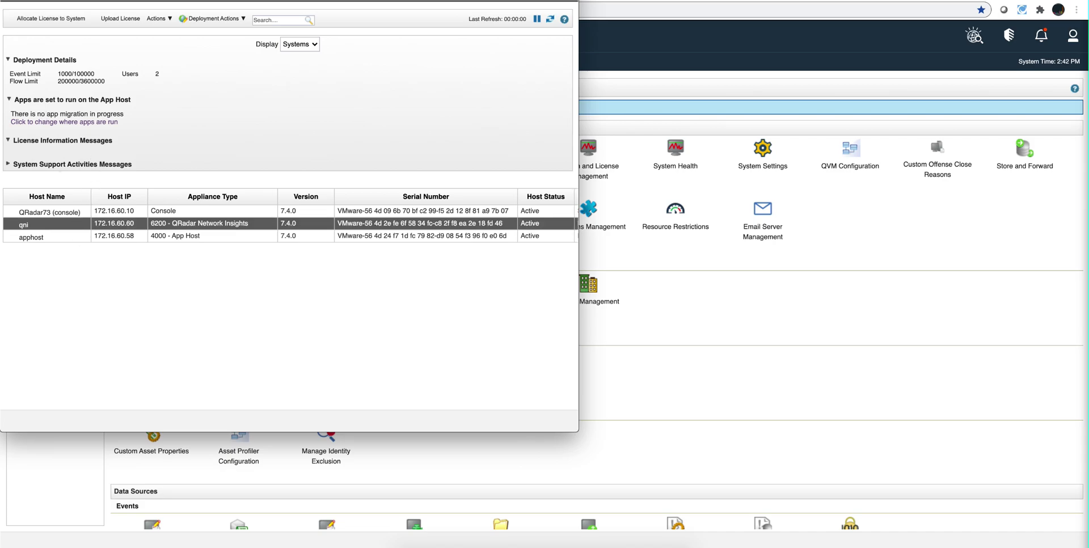
key(super+w)
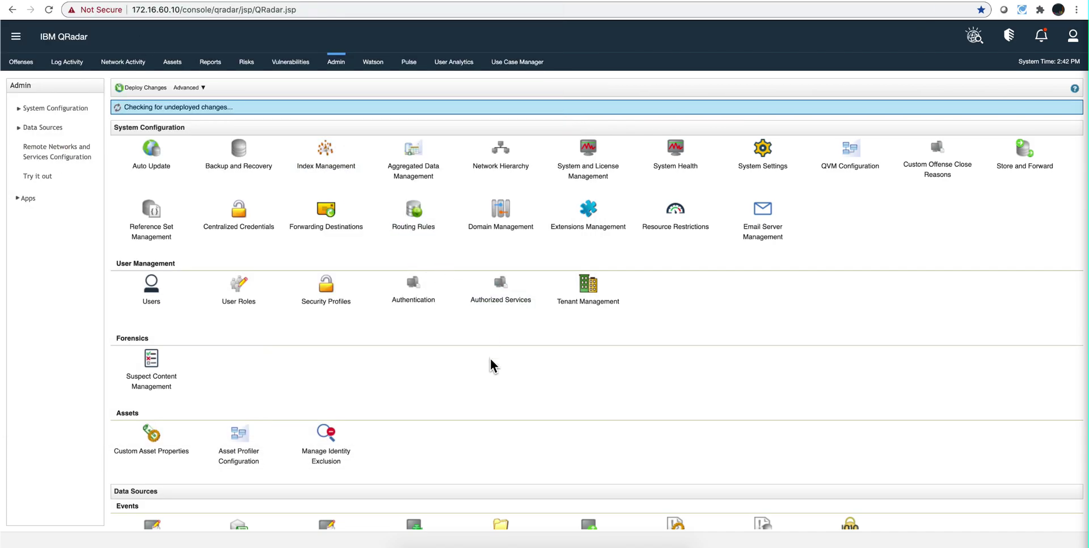
Step: Open the Flow Sources list and select the qni flow source
scroll(498, 358, down, 3)
scroll(497, 358, down, 5)
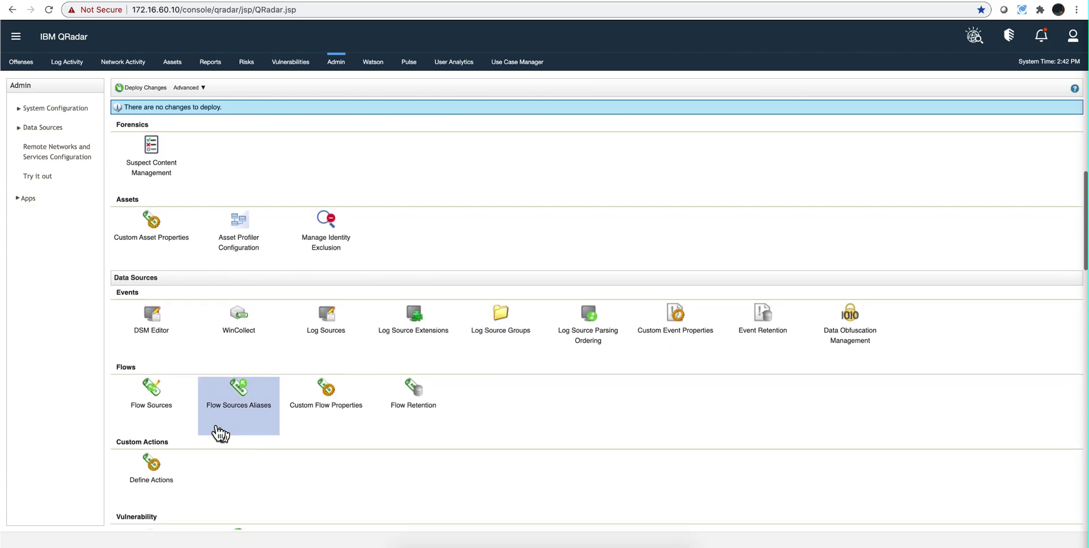
click(170, 408)
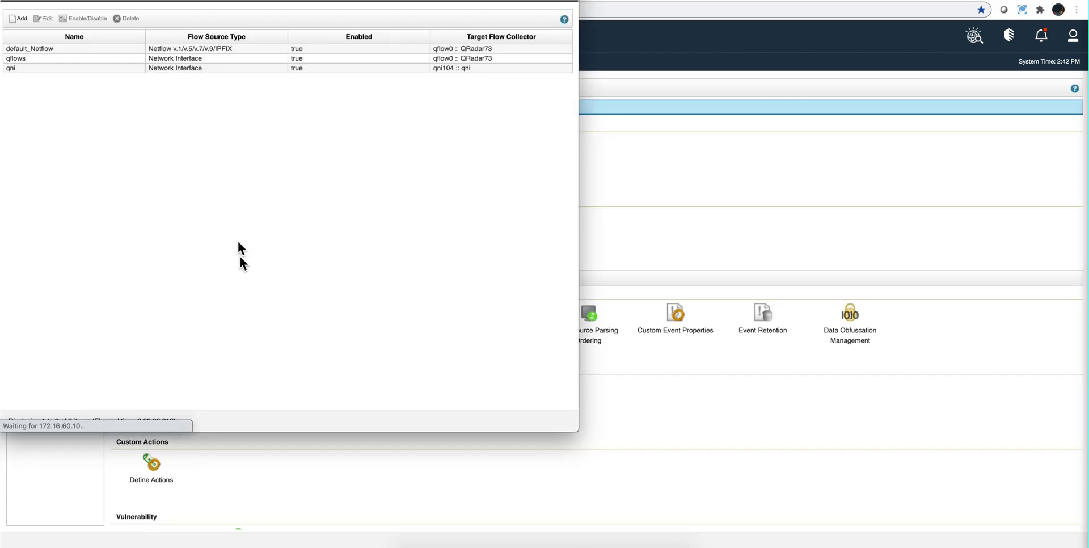
drag(197, 1, 336, 88)
click(181, 177)
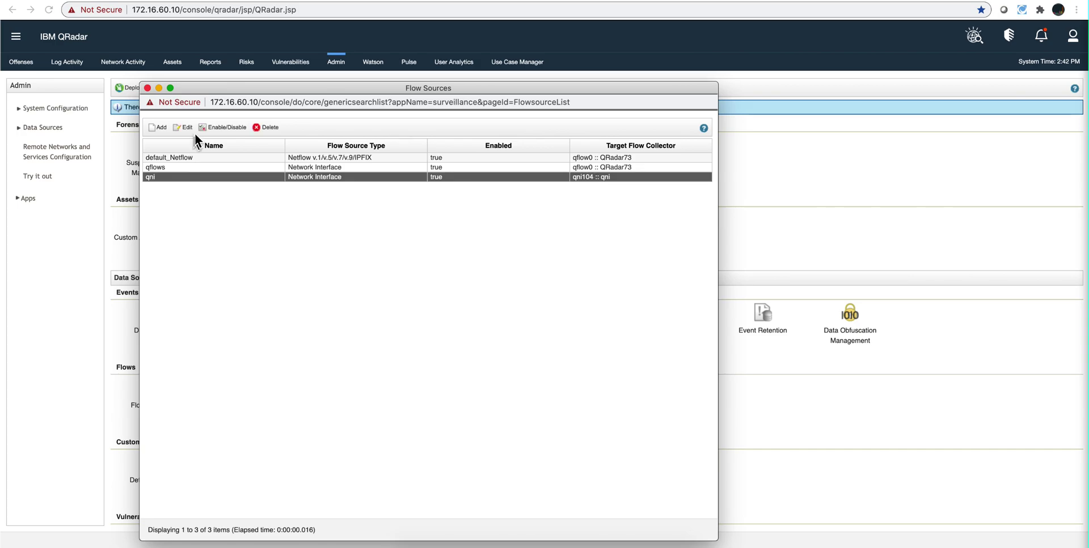
Step: Examine the target flow collector and flow source type choices for a new flow source, and close the form without saving
click(162, 127)
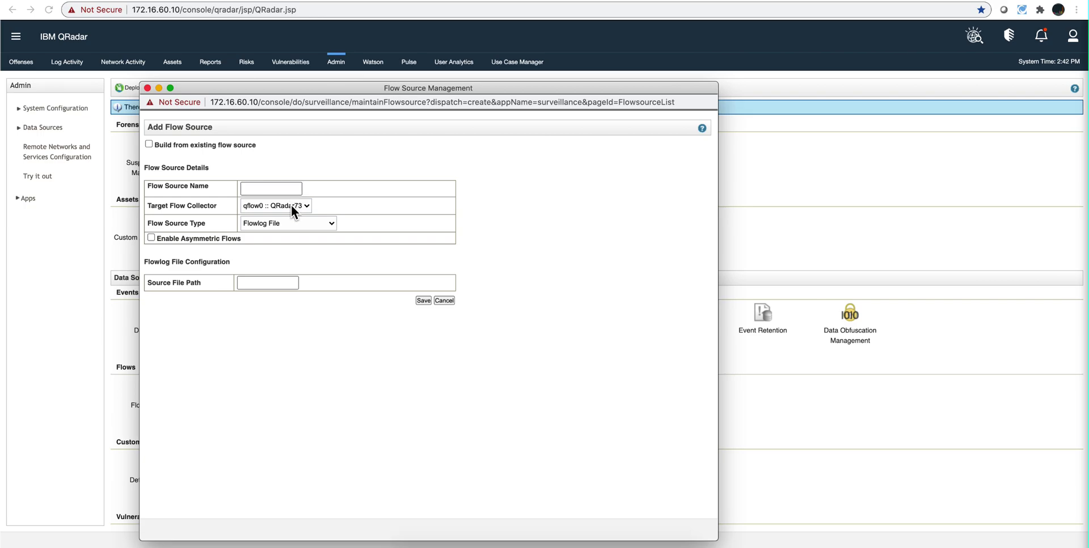
click(307, 206)
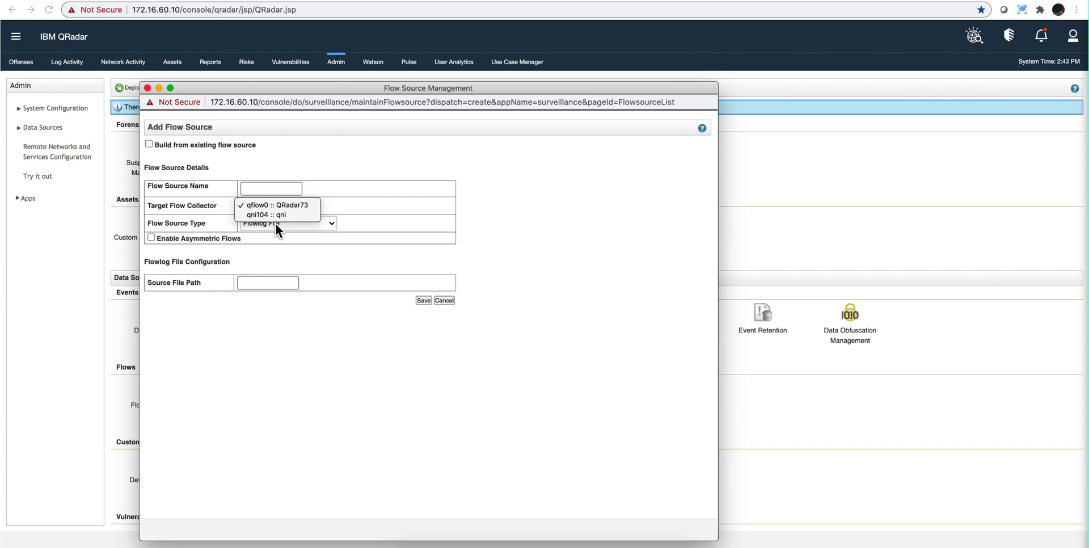
click(290, 225)
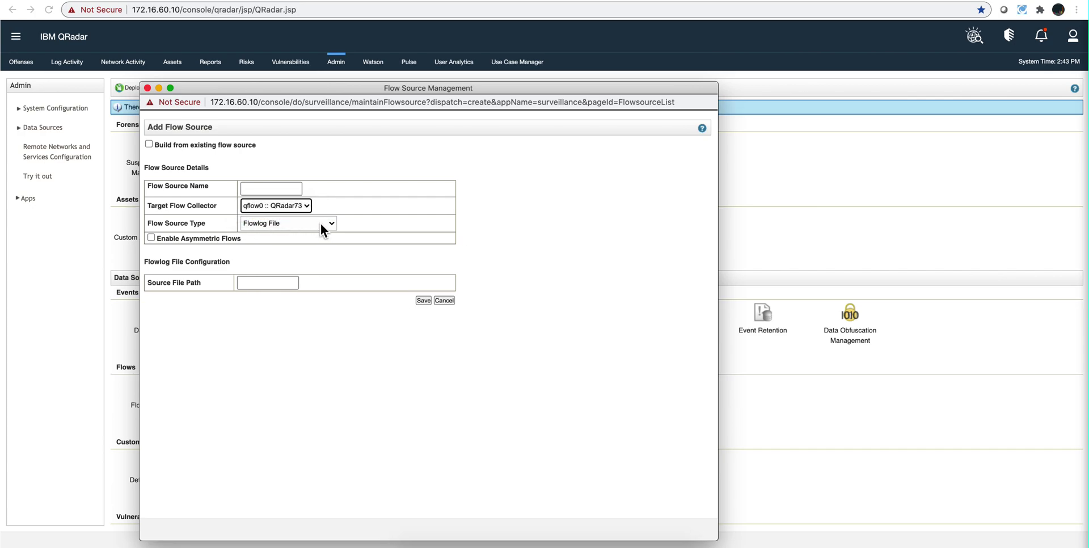
click(321, 224)
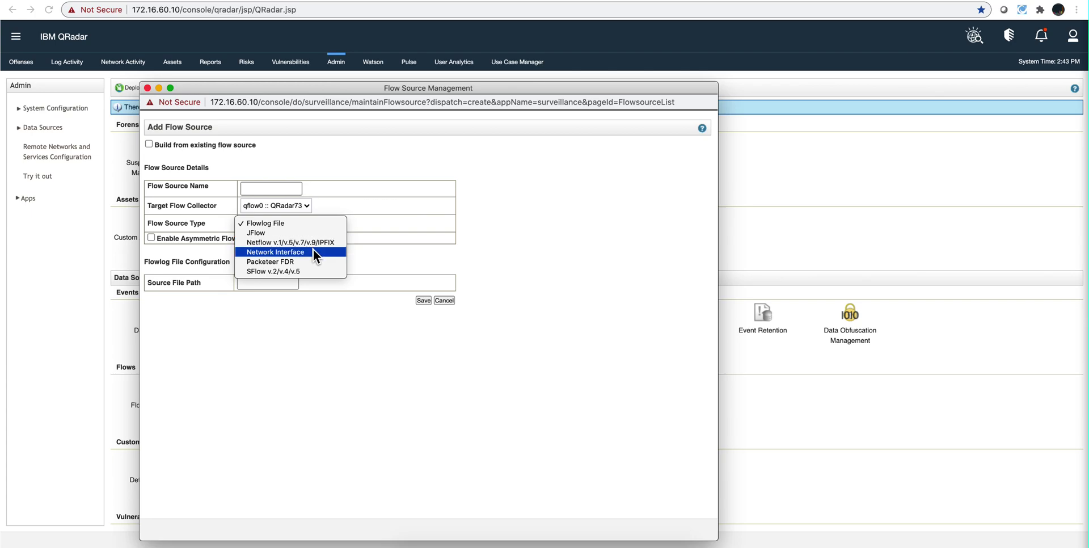
click(147, 89)
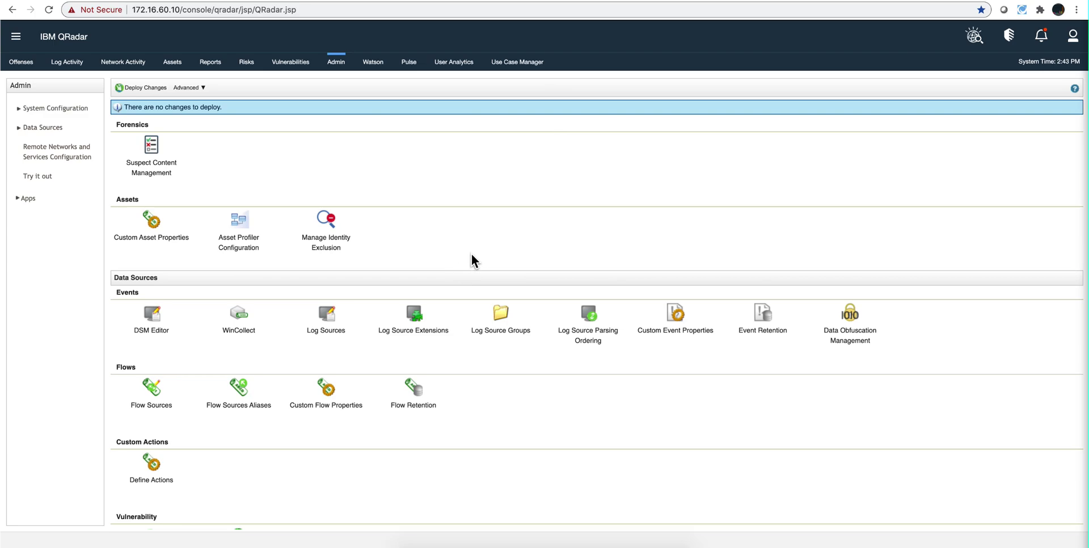
Step: Open the real-time flows in Network Activity
scroll(471, 255, up, 3)
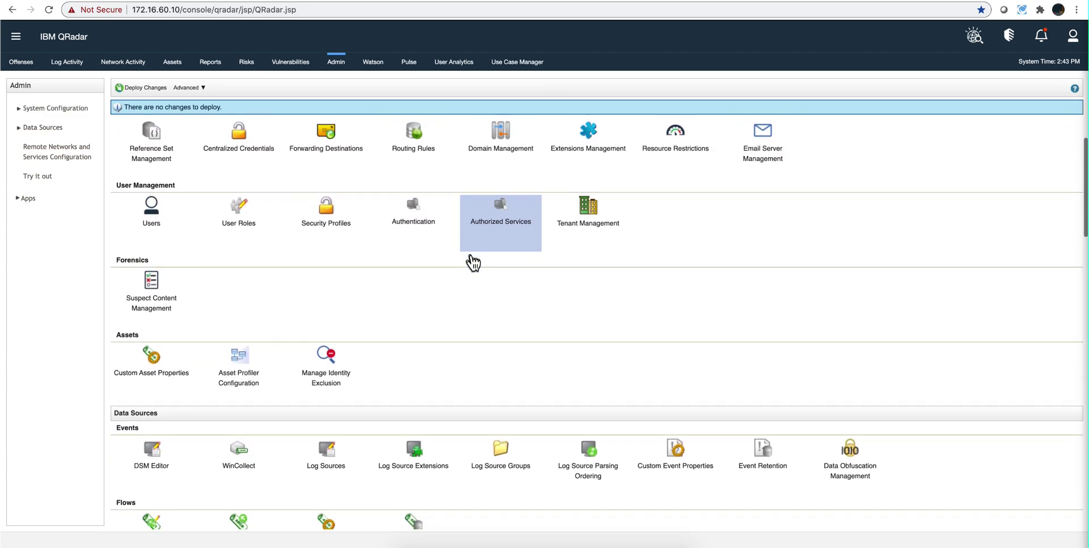
scroll(473, 263, down, 1)
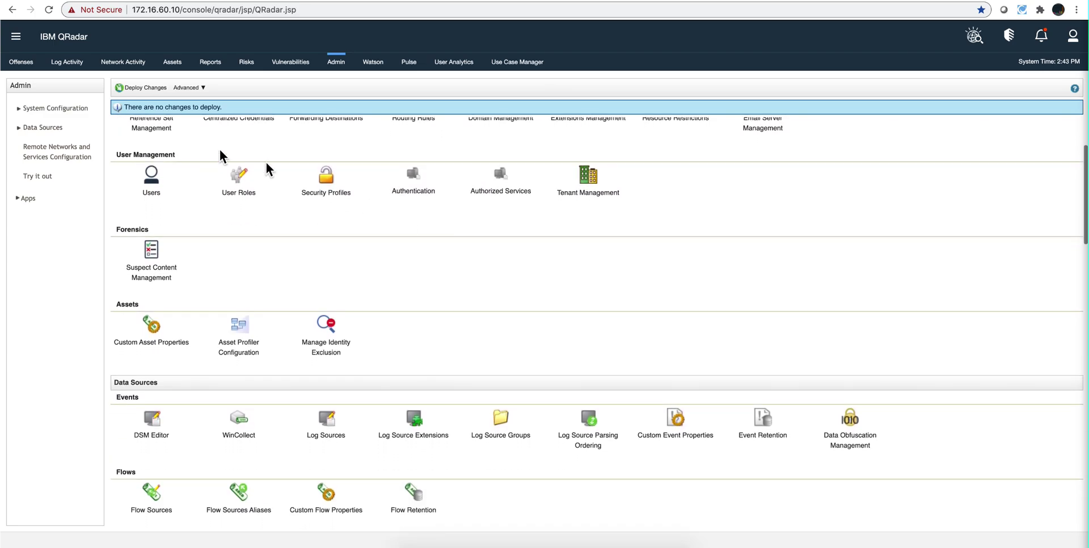
click(124, 63)
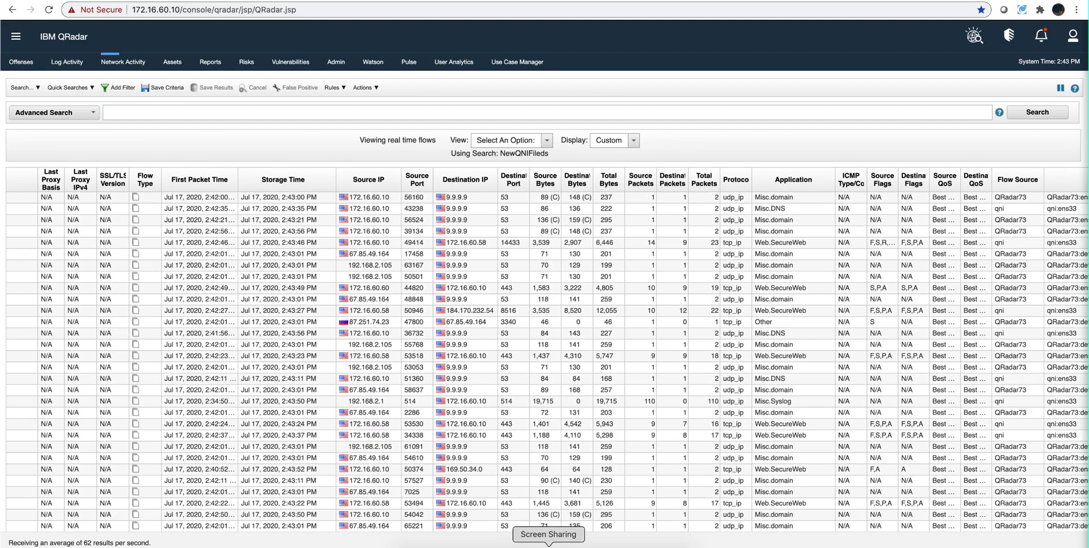
Step: Switch to the Screen Sharing session, return the Domain Controller's Firefox from Twitter to its start page, and minimize the virtual machine
click(548, 543)
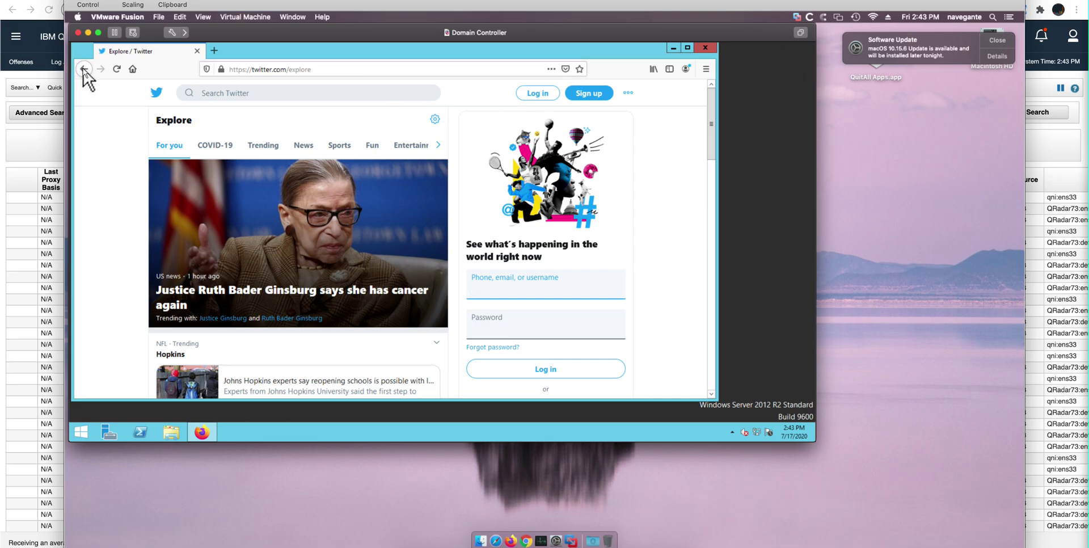
click(84, 68)
click(84, 68)
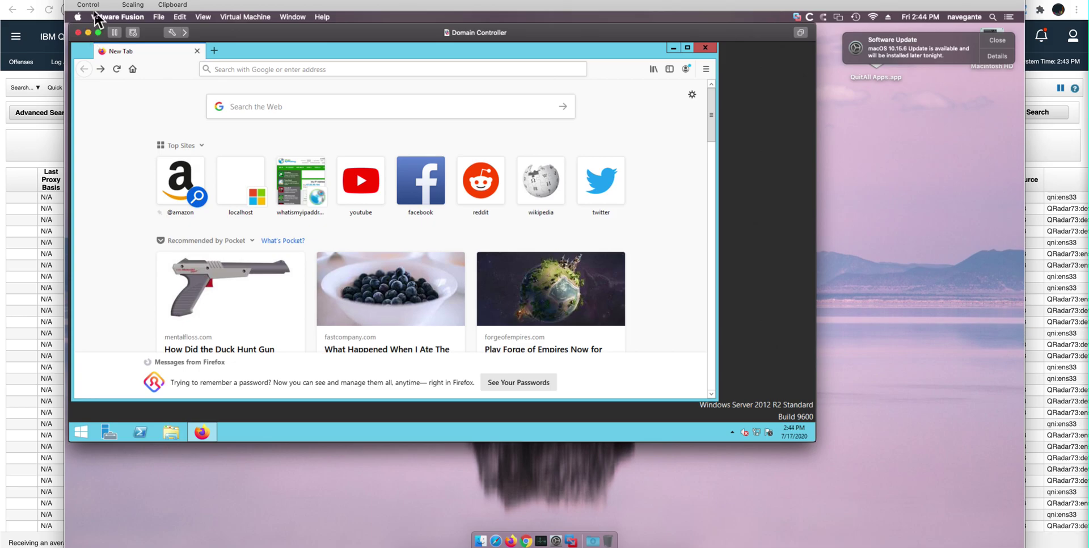
click(88, 33)
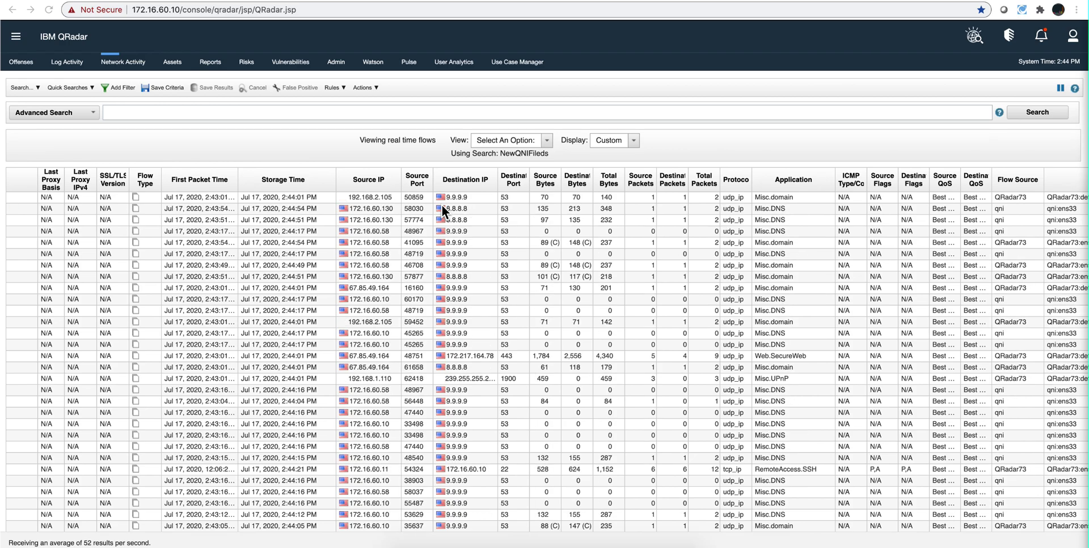
Step: Pause the real-time flows in QRadar and filter them on Flow Source is qni
click(117, 88)
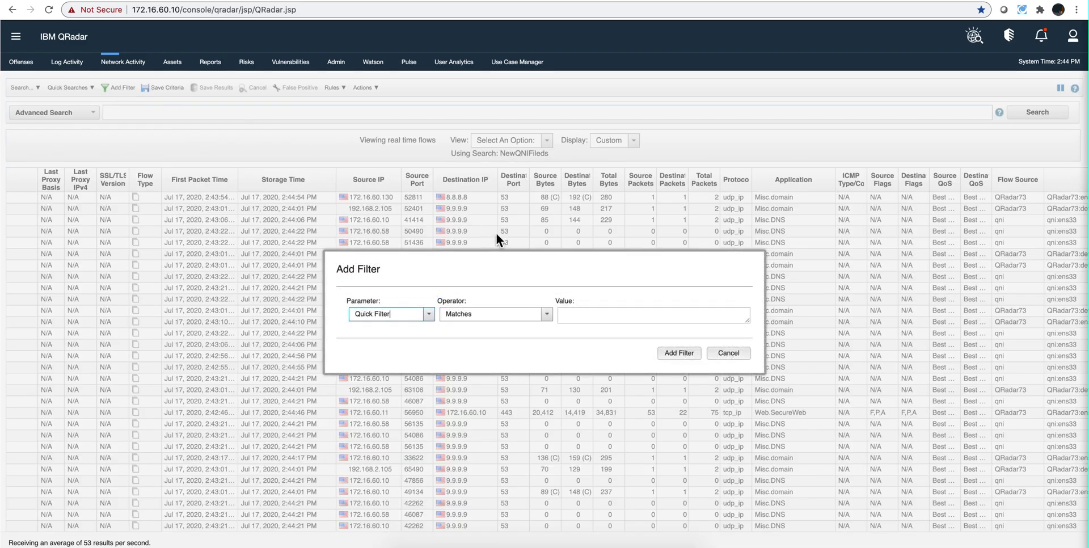
click(729, 353)
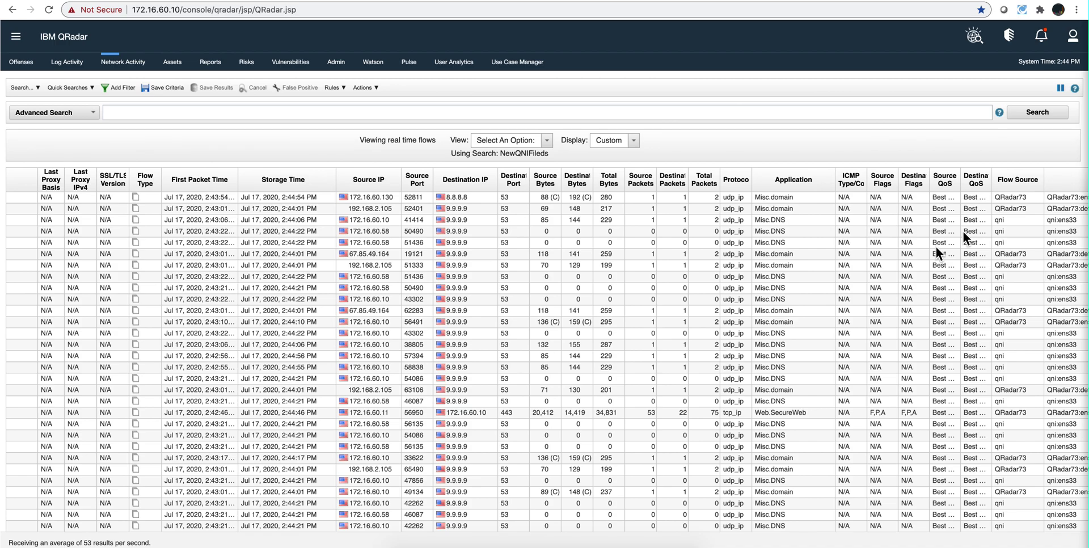
click(1059, 88)
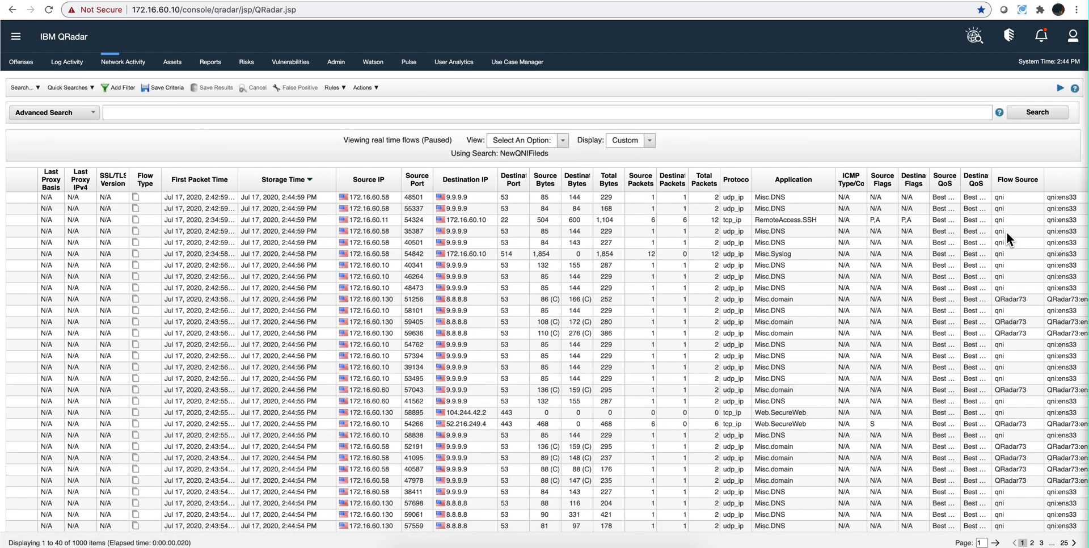
right_click(1006, 232)
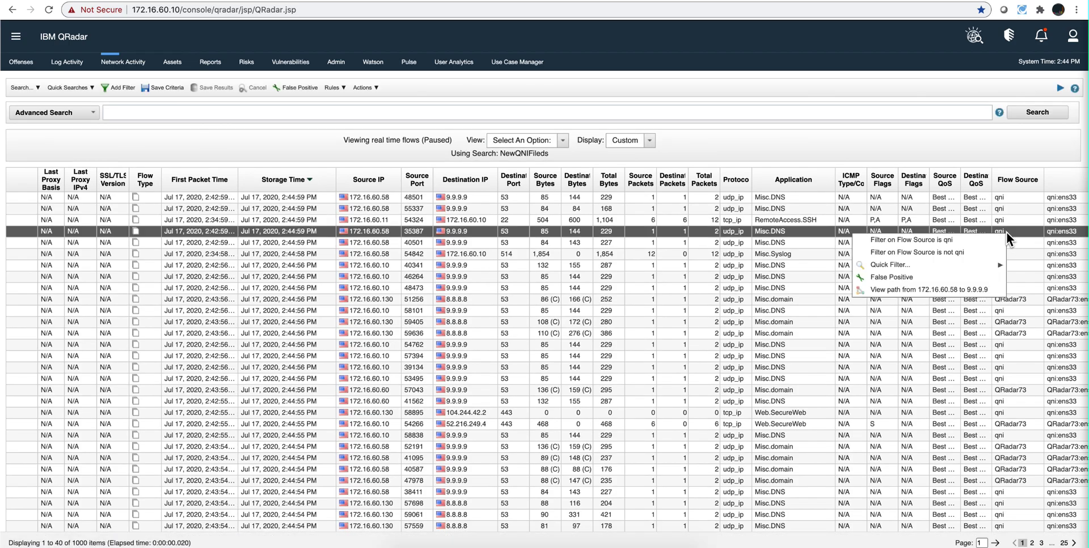
click(968, 241)
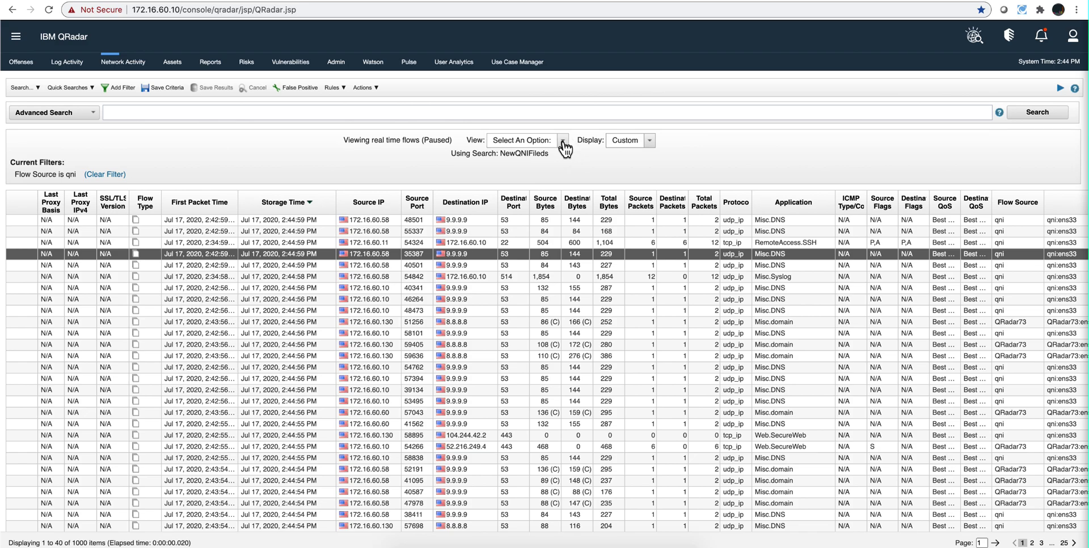
Step: Filter the flows on Source IP 172.16.60.130 and show the last 15 minutes
click(371, 321)
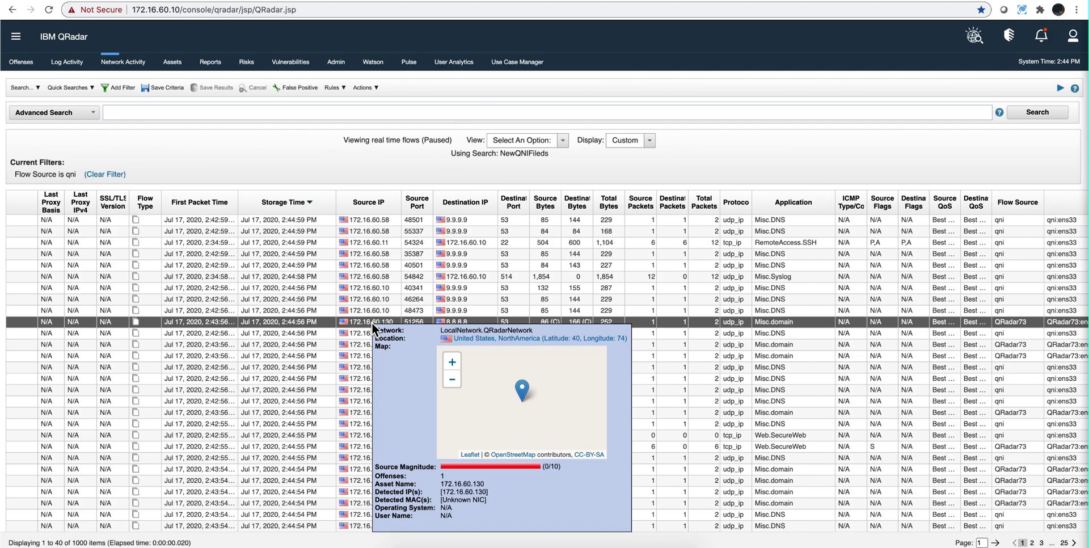
right_click(372, 322)
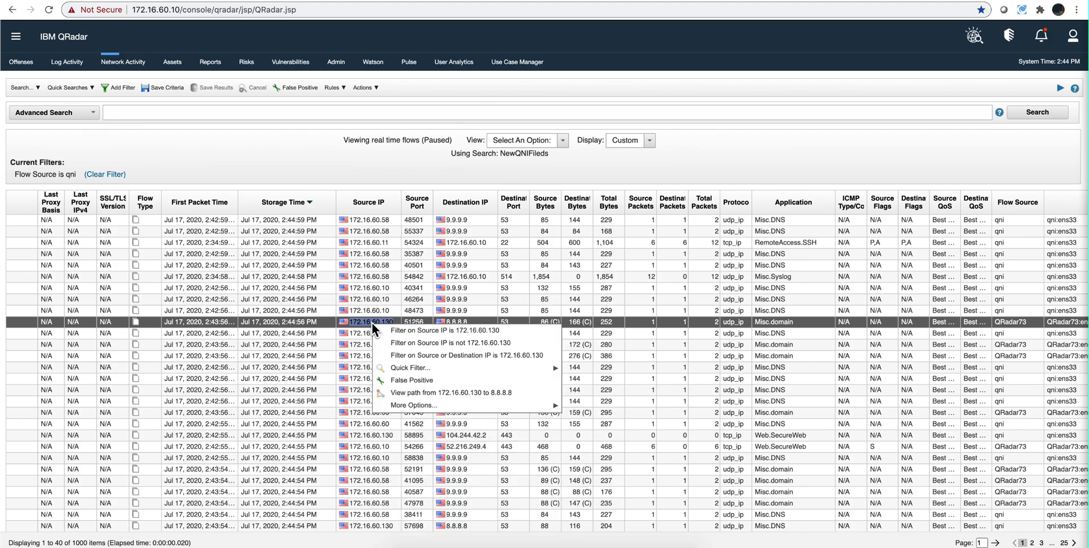
click(410, 332)
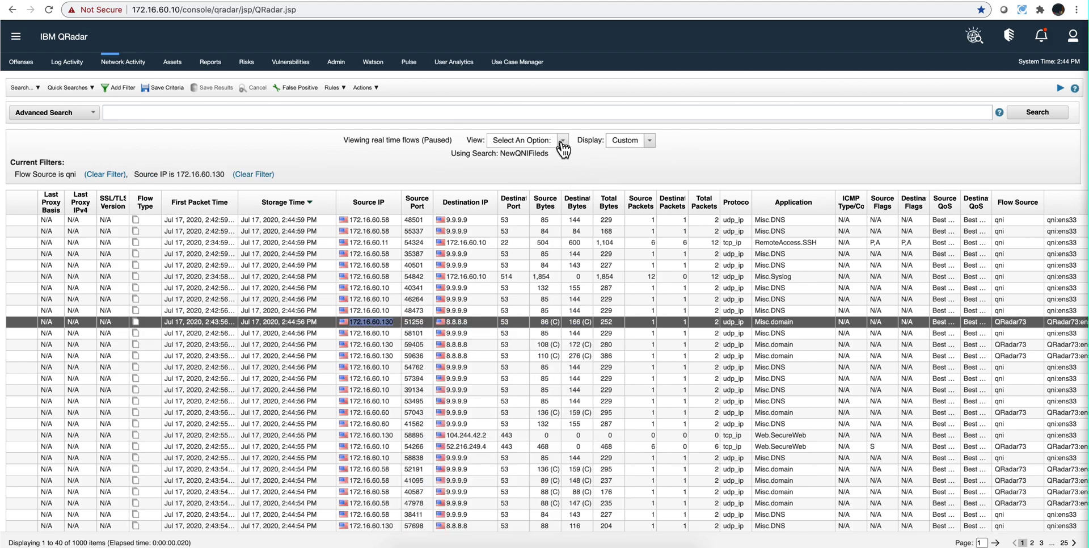
click(562, 145)
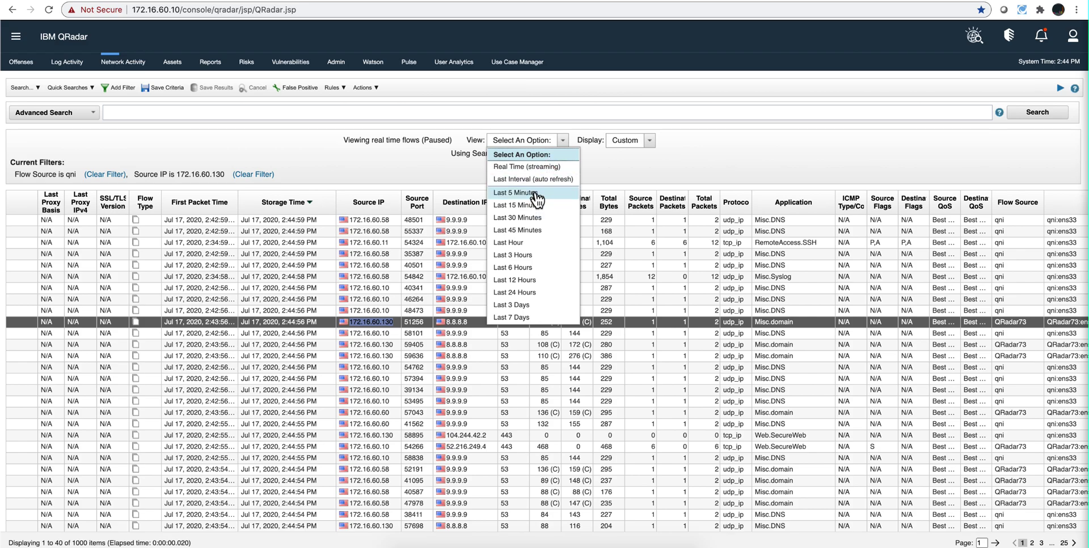
click(532, 207)
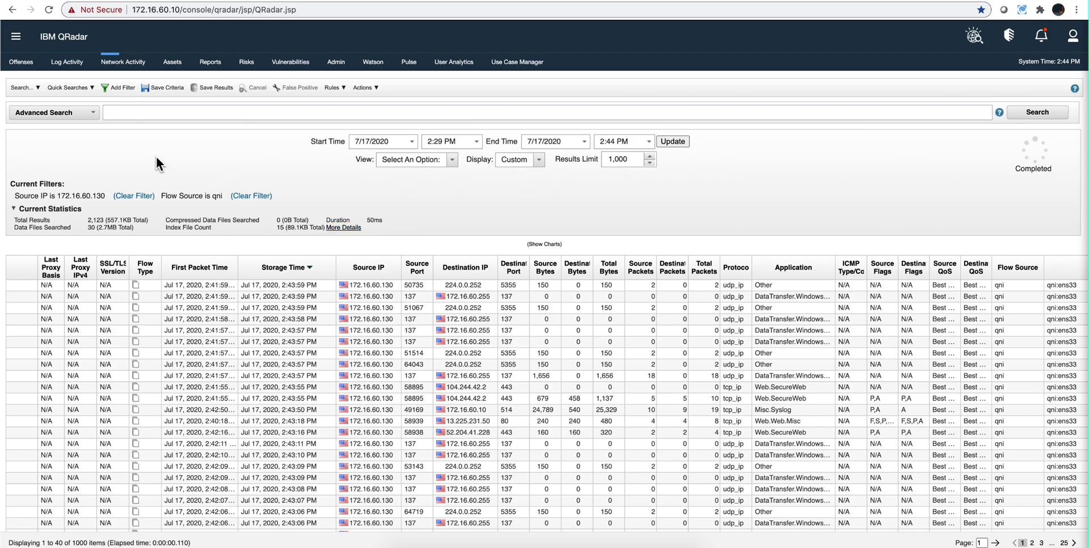
Step: Add a filter to the flows so that DNS Request Type is not N/A
click(113, 90)
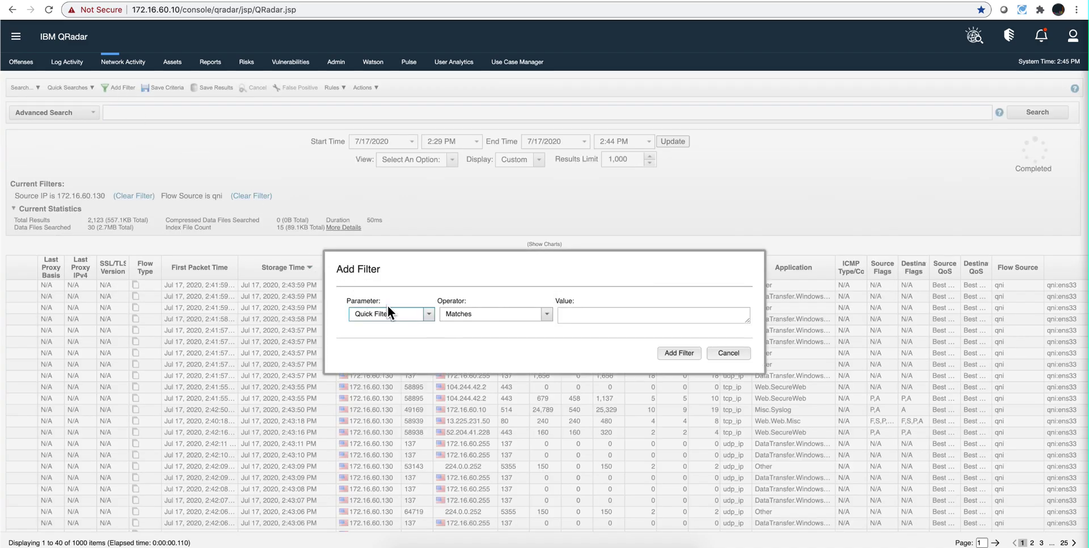
drag(391, 309, 322, 304)
text(DM)
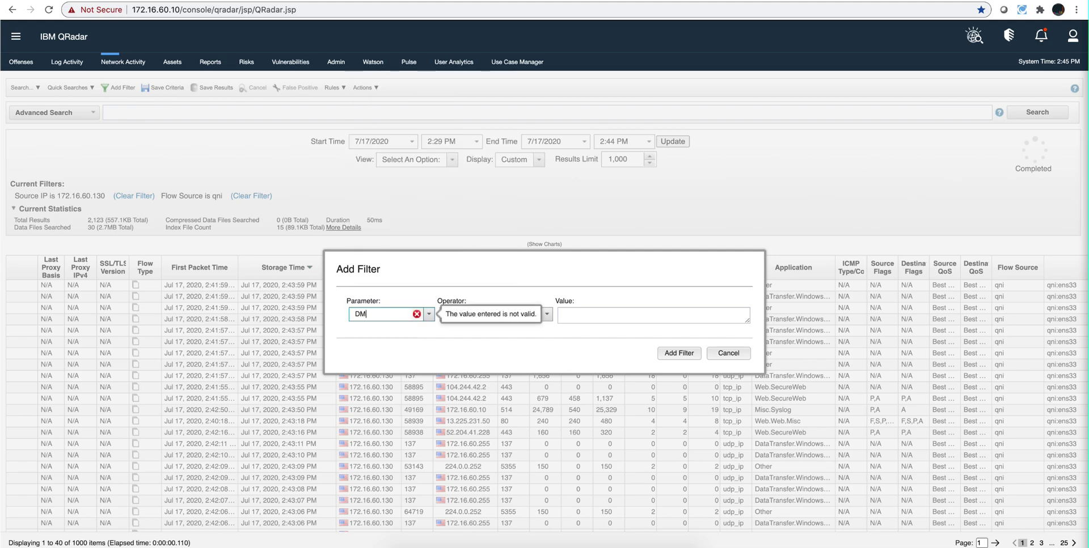
key(BackSpace)
text(SN)
key(BackSpace)
key(BackSpace)
text(NS)
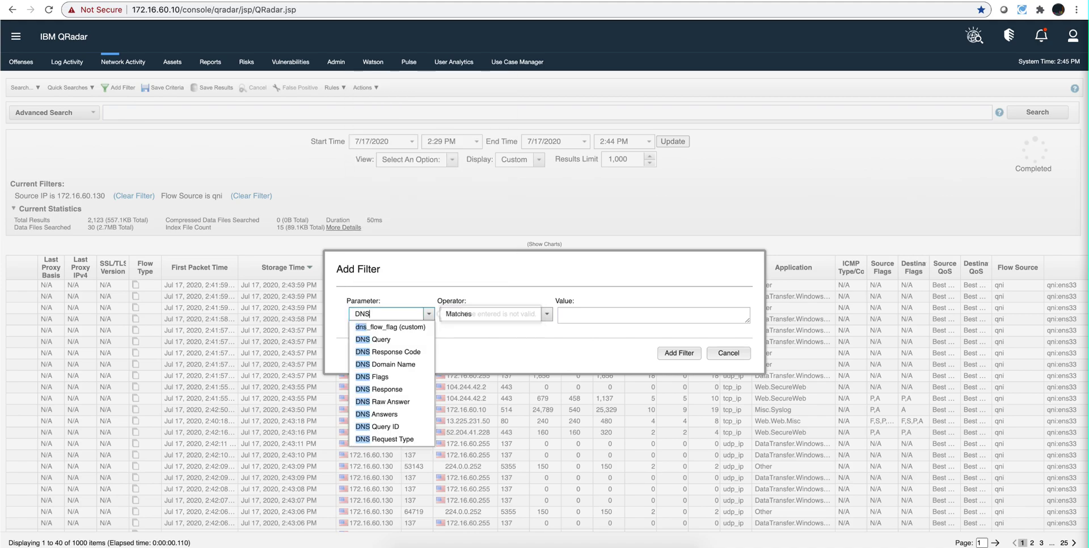
click(400, 439)
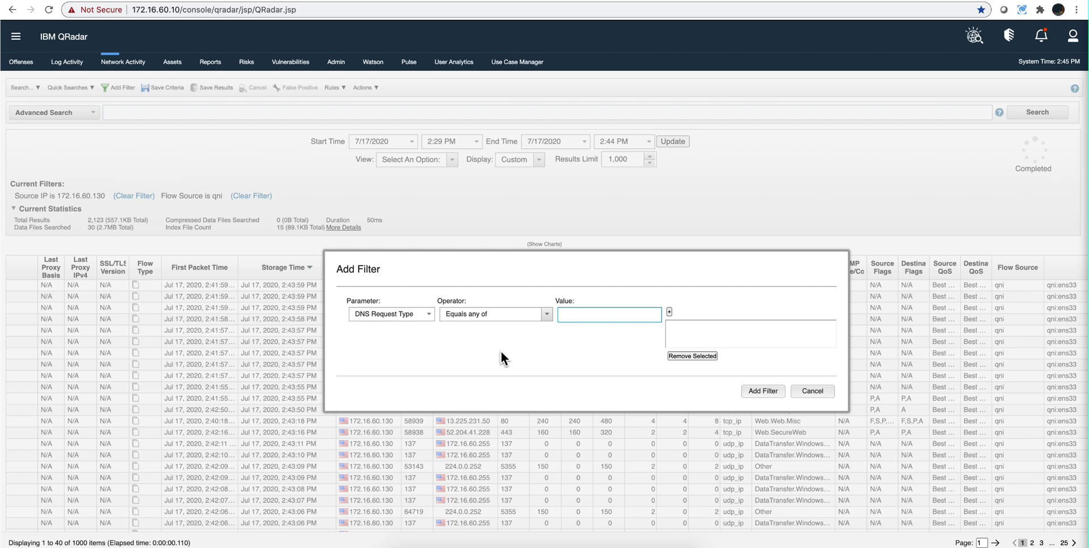
click(546, 314)
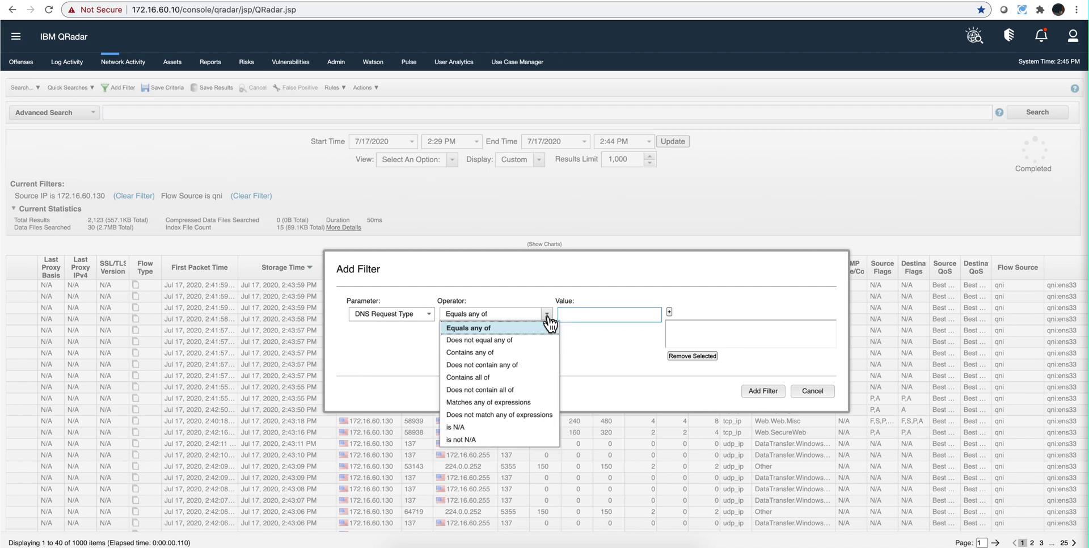
click(515, 440)
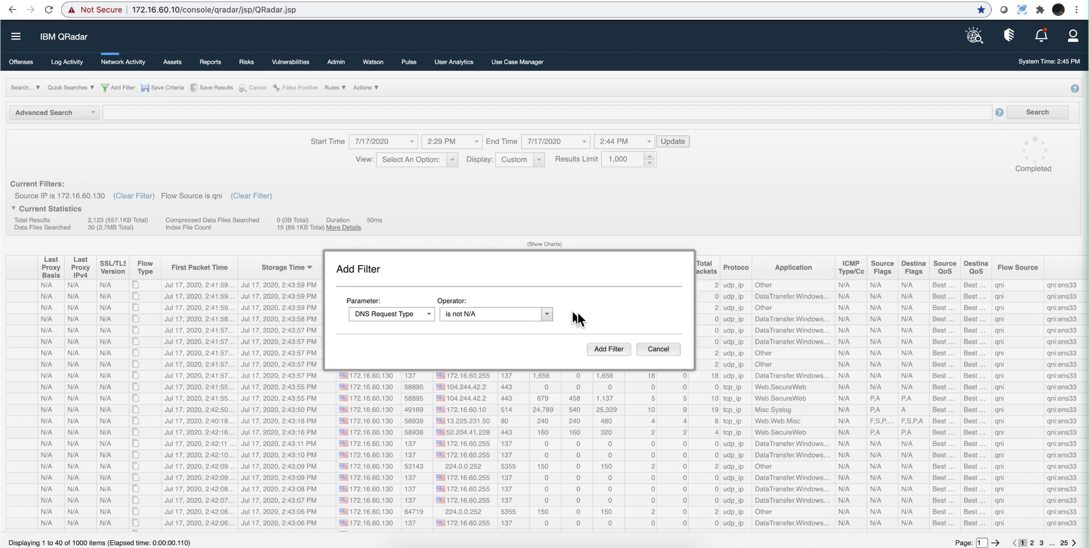
click(618, 356)
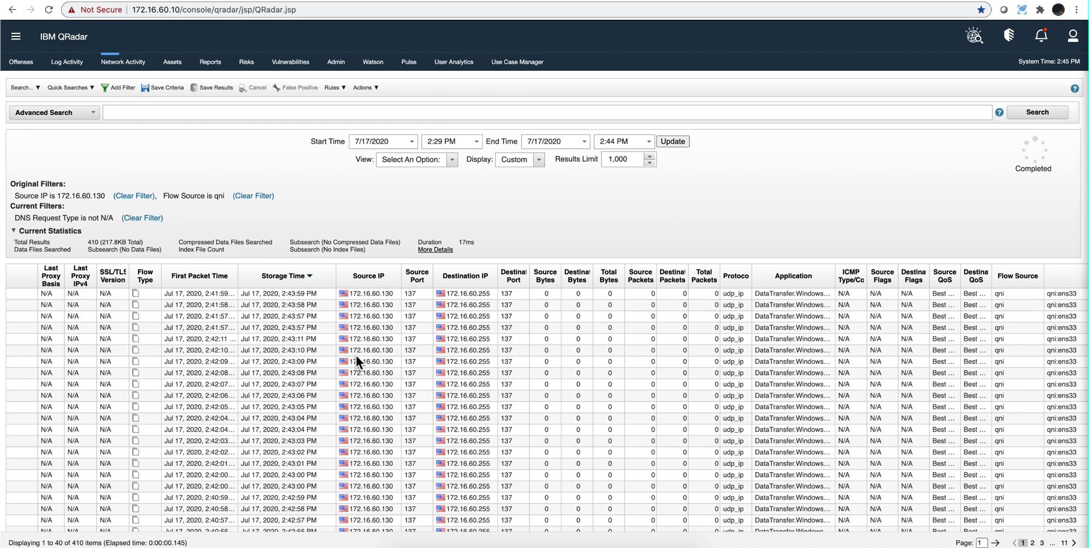
Step: Open the flow to 172.16.60.255 stored at 2:43:10 PM and examine its flow information, especially the DNS request type
double_click(294, 347)
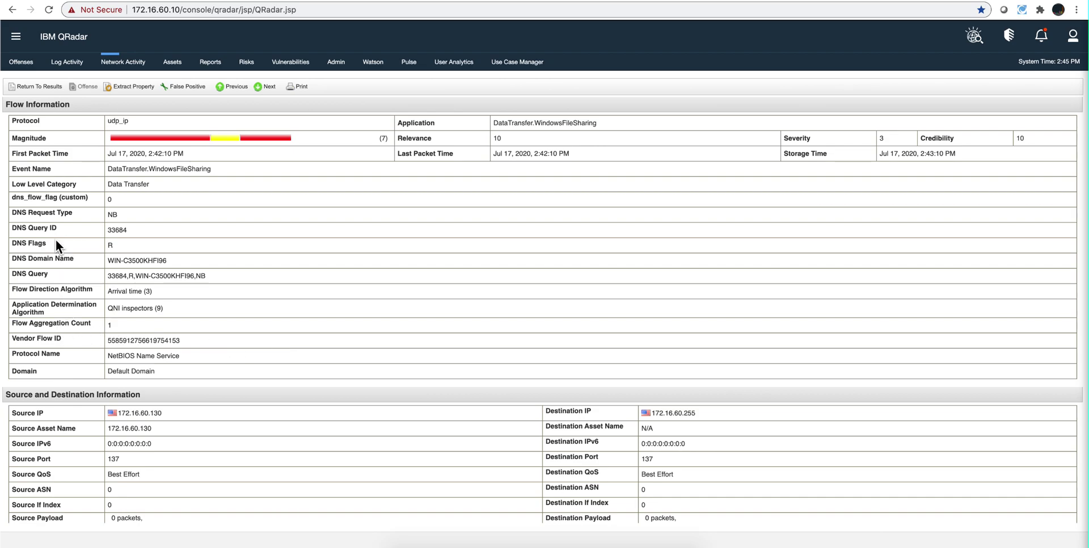
drag(56, 239, 23, 120)
click(72, 224)
drag(66, 213, 39, 215)
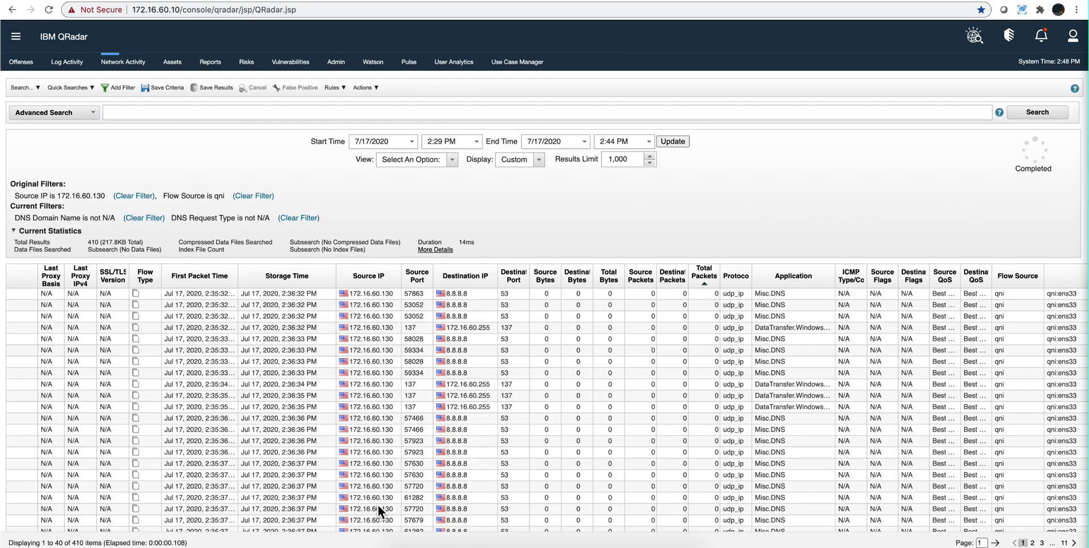
Step: Open the second listed Misc.DNS flow from source port 57720 to 8.8.8.8 and examine its DNS domain name, DNS answers and flow direction algorithm
click(377, 504)
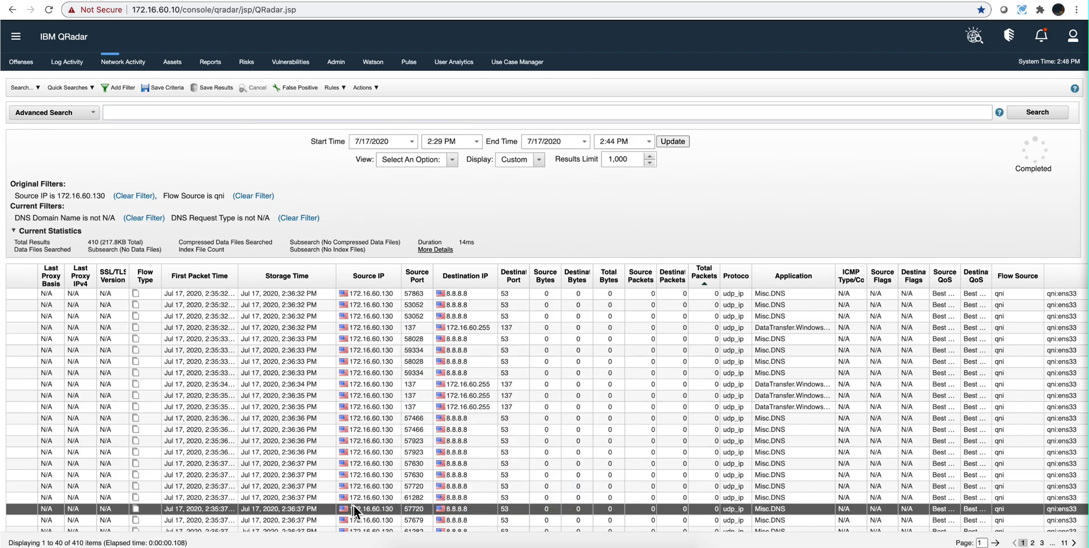
double_click(354, 505)
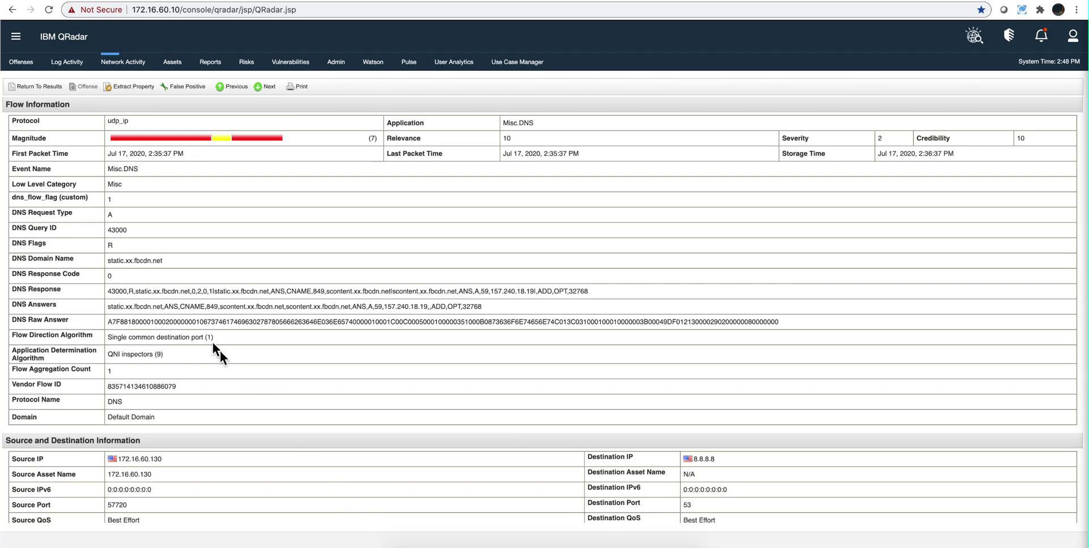
drag(169, 266, 107, 262)
drag(83, 302, 37, 304)
drag(75, 343, 42, 344)
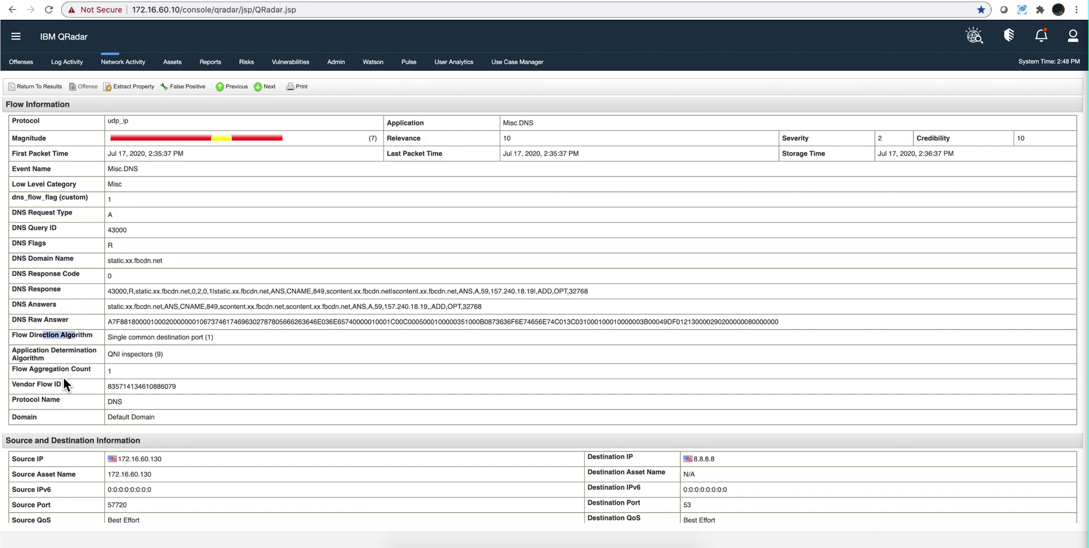